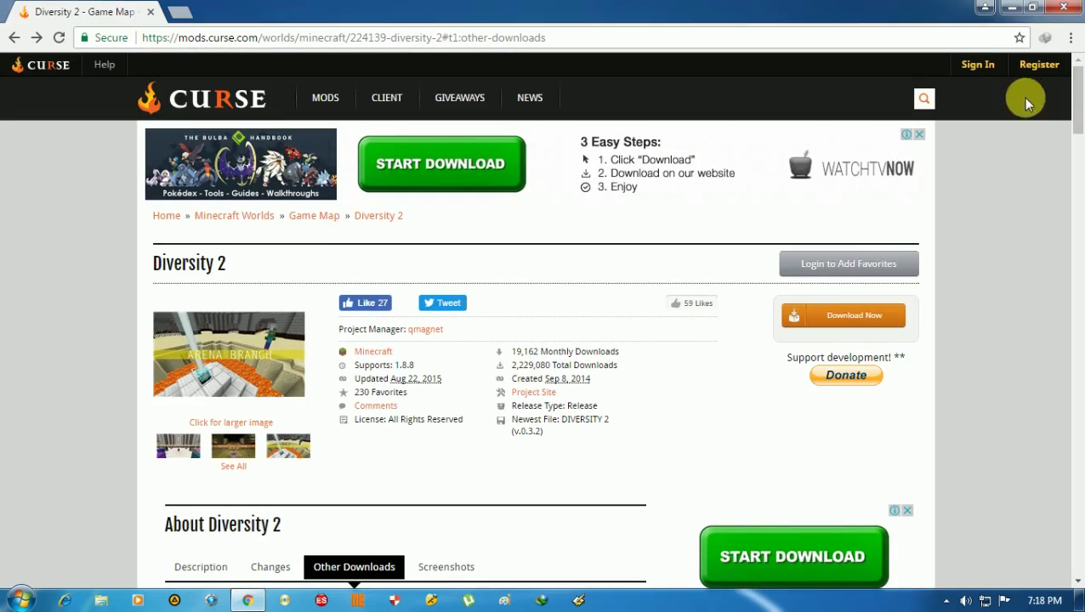
Scroll to Other Downloads and download the DIVERSITY 2 (v.0.3.2) map file
scroll(485, 306, "down", 5)
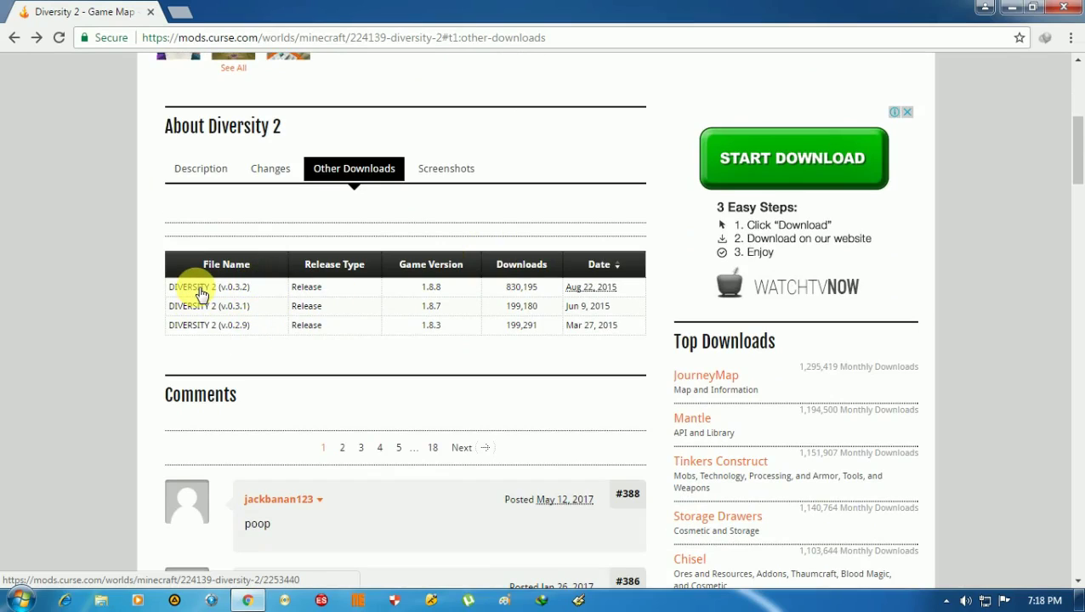
left_click(240, 288)
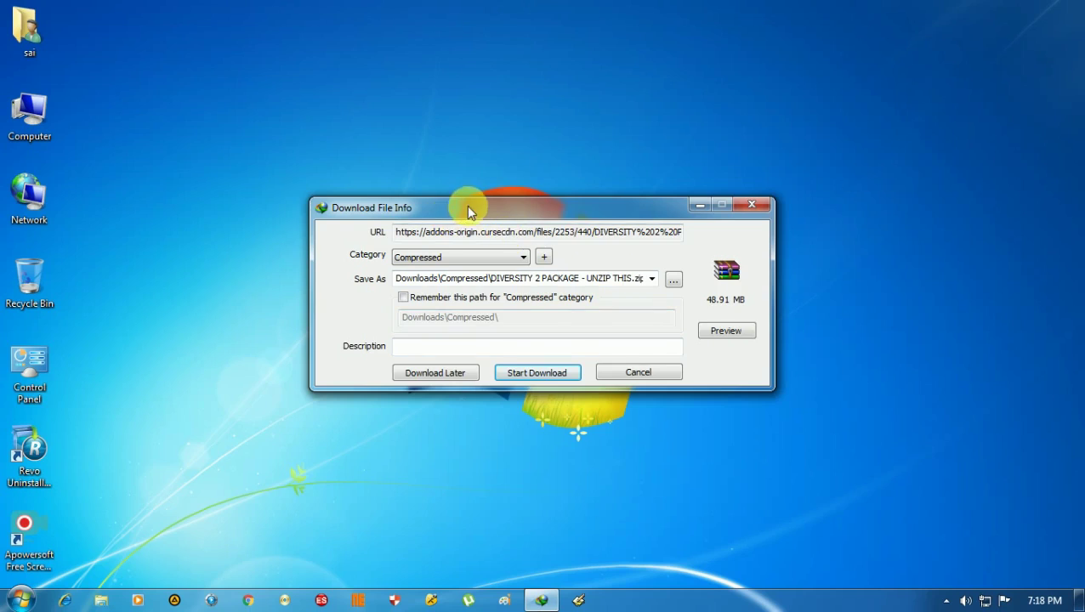
Start the 48.91 MB DIVERSITY 2 package download in Internet Download Manager
left_click_drag(467, 211, 419, 182)
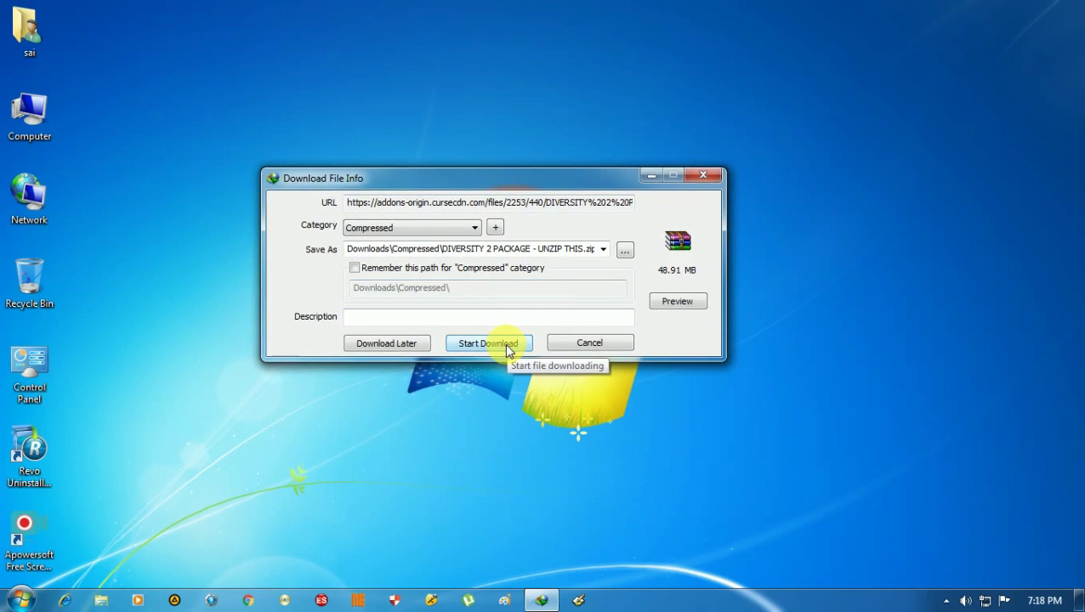
left_click(453, 347)
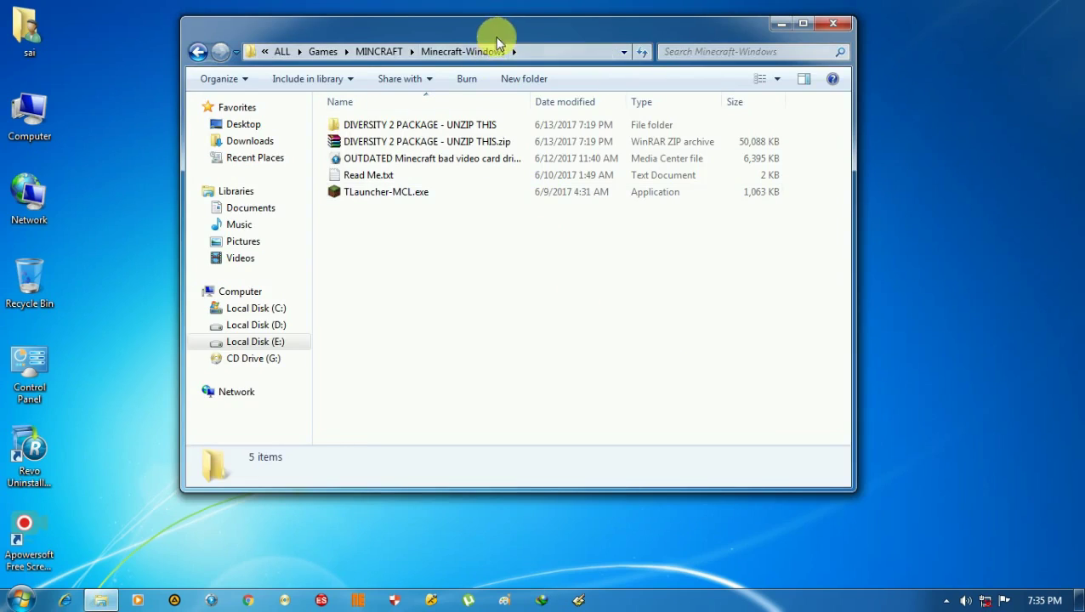
Maximize Explorer and browse the unzipped Diversity 2 package, previewing its IMAGES folder
double_click(537, 26)
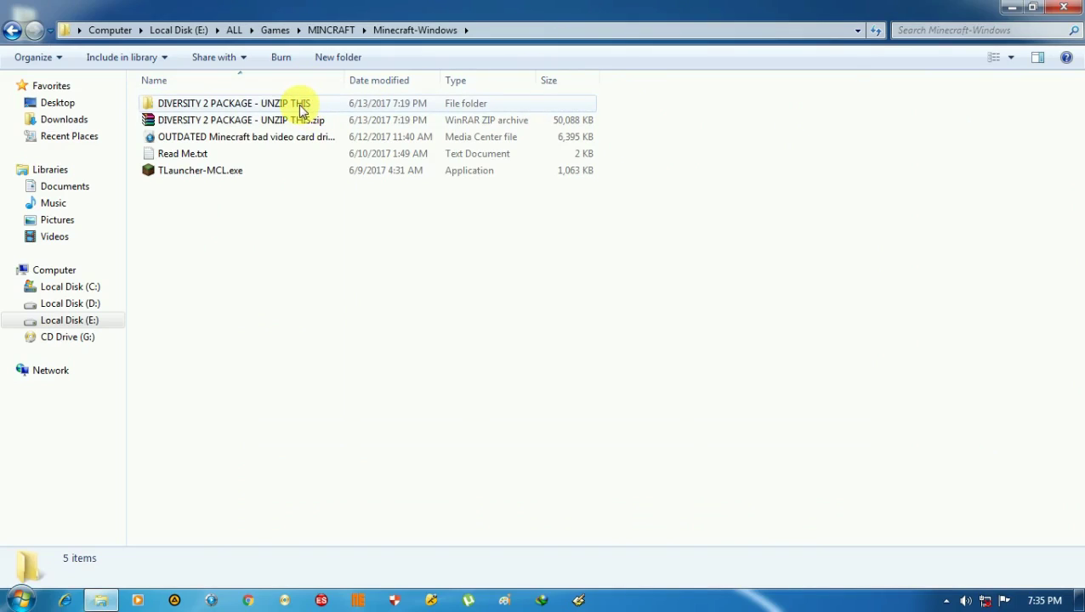
double_click(403, 104)
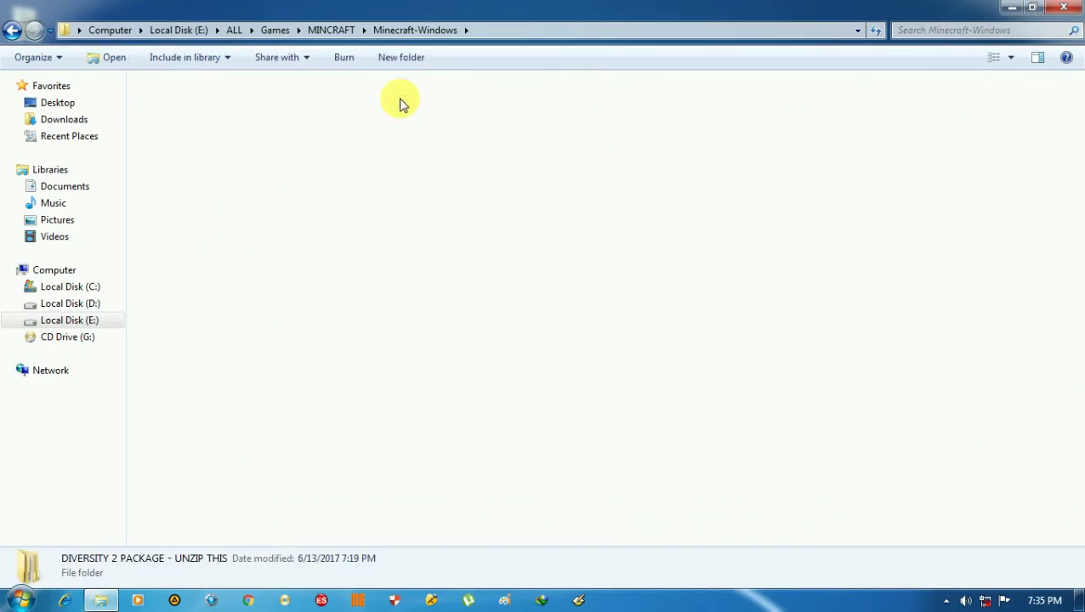
double_click(315, 104)
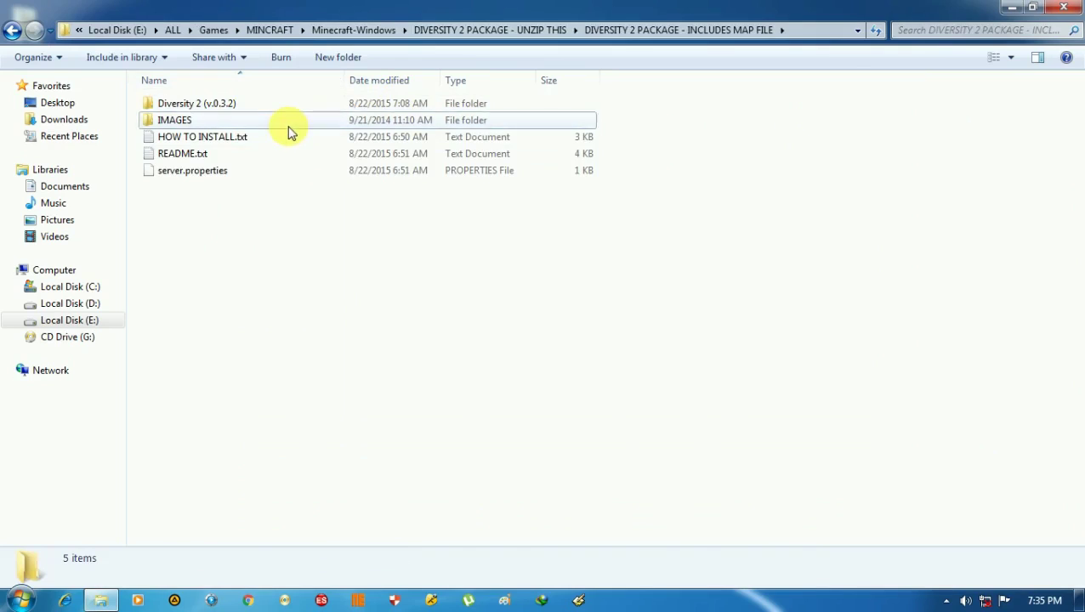
double_click(285, 122)
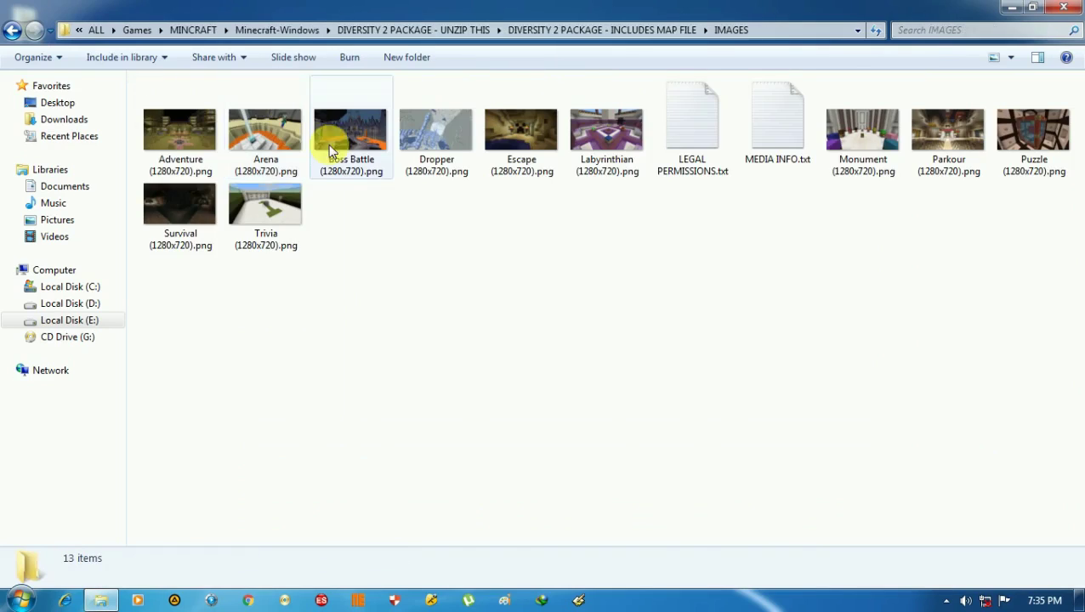
left_click(8, 28)
Inspect the Diversity 2 (v.0.3.2) world folder, then run TLauncher-MCL.exe from Minecraft-Windows
double_click(251, 105)
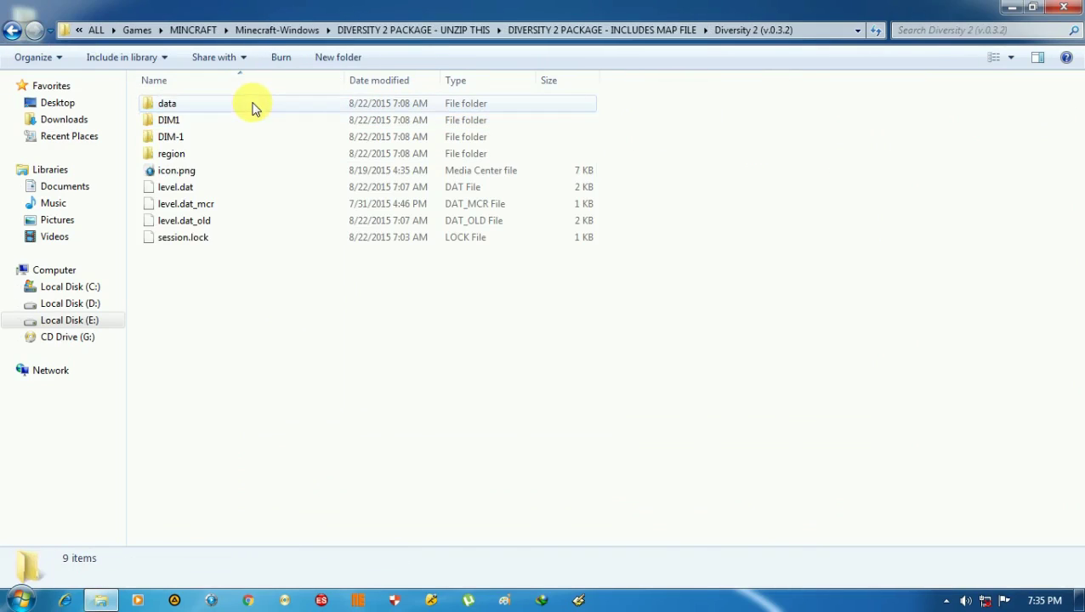
left_click(12, 29)
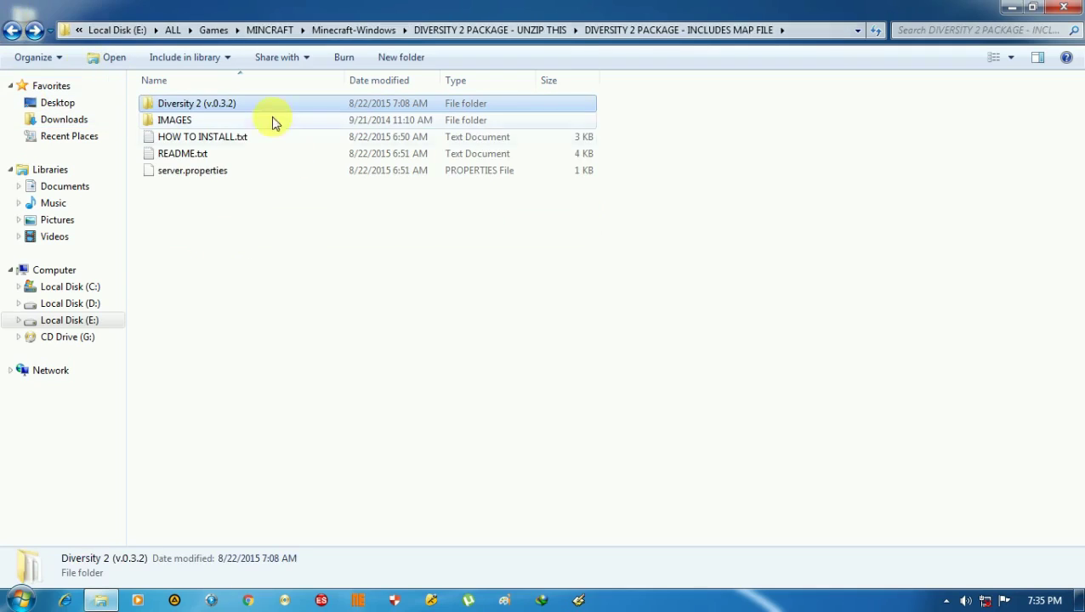
left_click(8, 28)
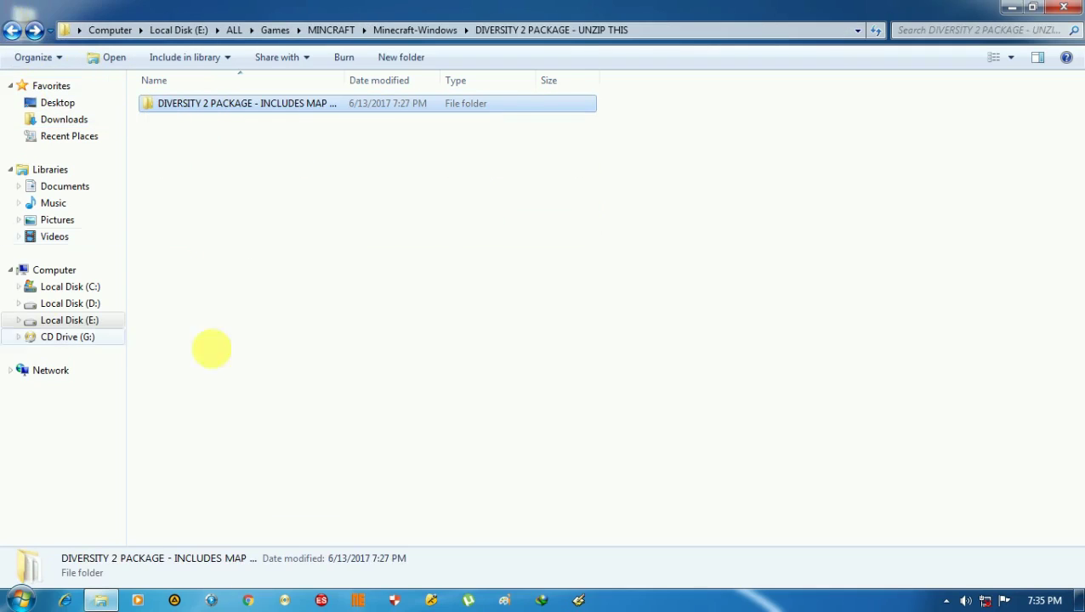
left_click(12, 30)
double_click(266, 171)
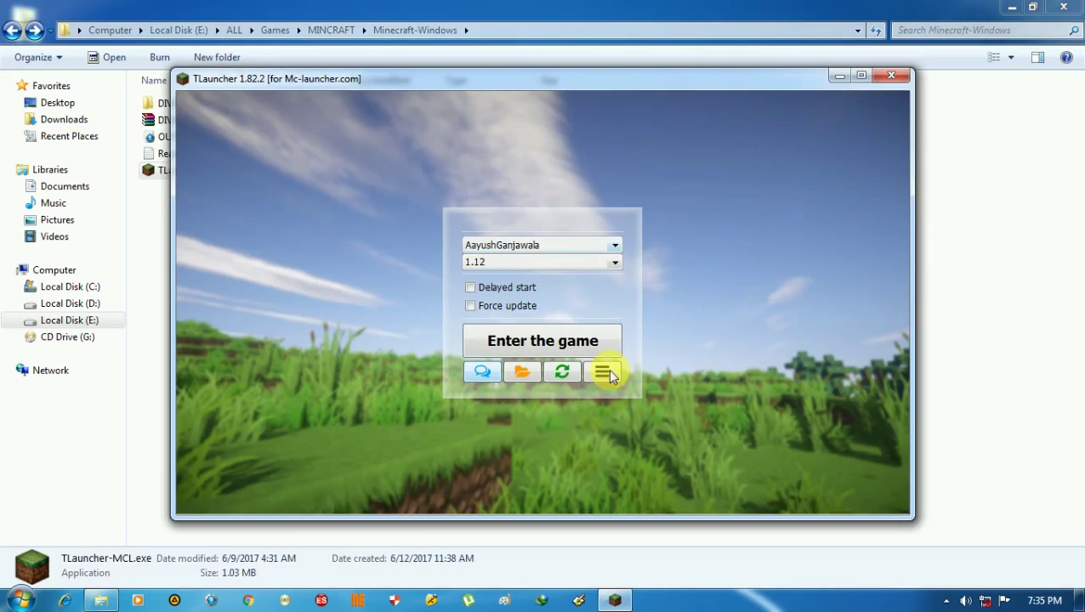
Launch Minecraft 1.12 from TLauncher
left_click(597, 347)
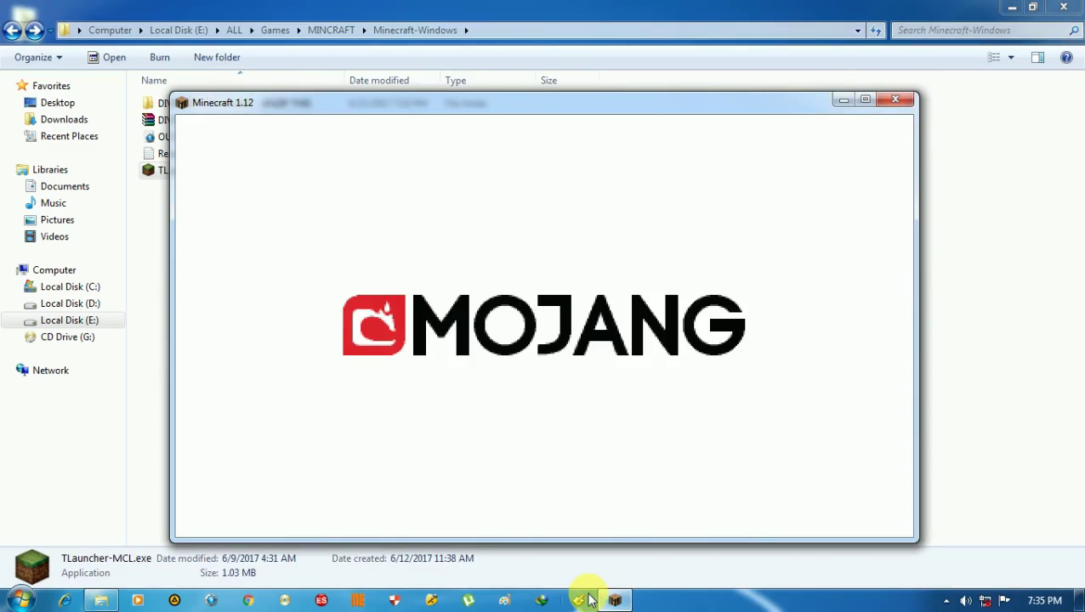
Maximize Minecraft, confirm the Singleplayer world list is empty, and close the game
mouse_move(616, 604)
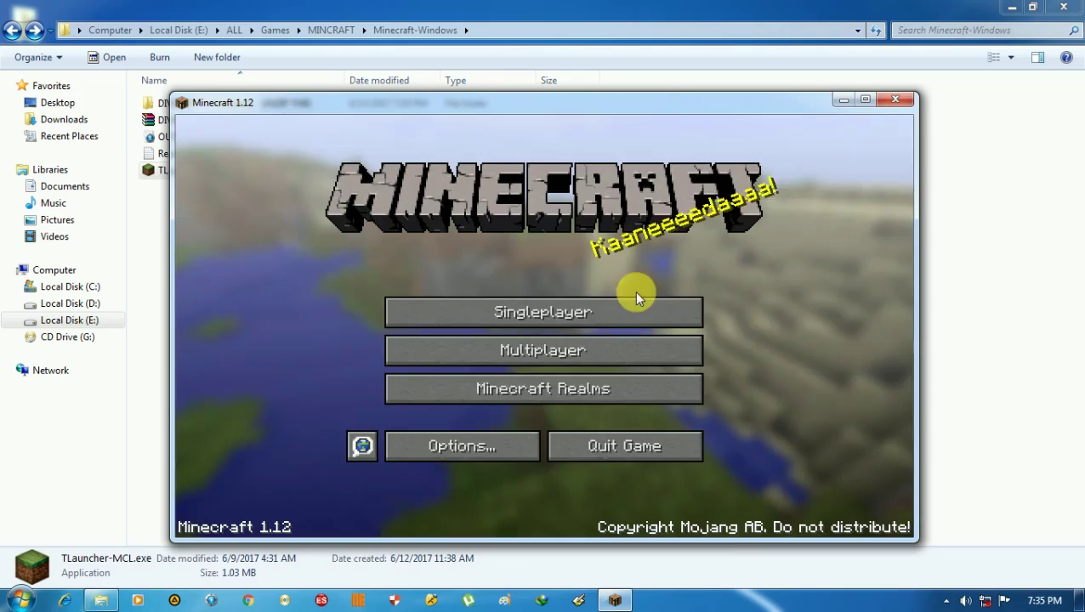
left_click(867, 102)
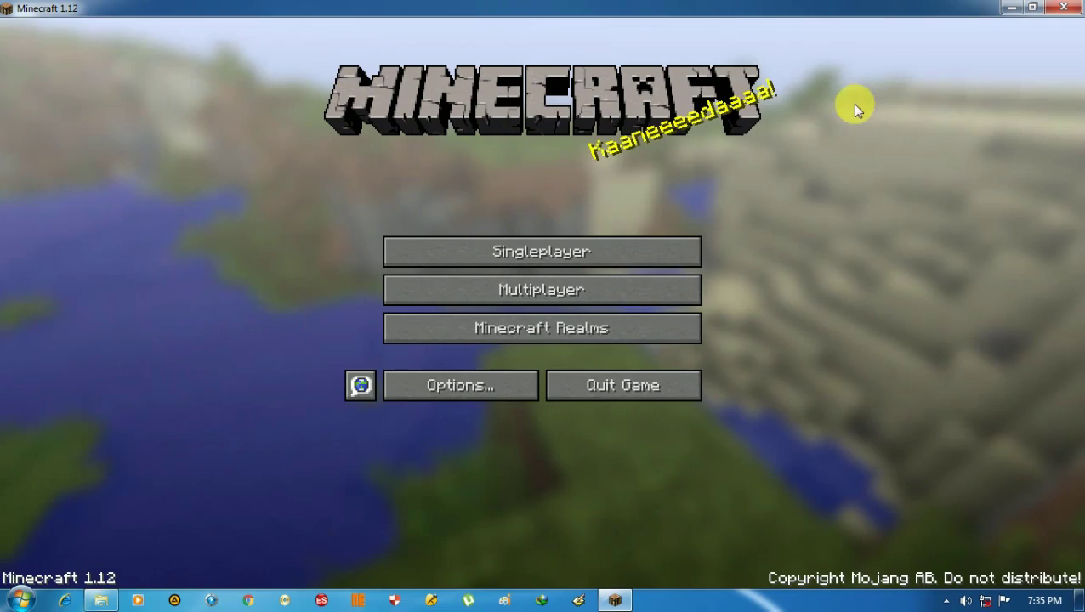
left_click(627, 249)
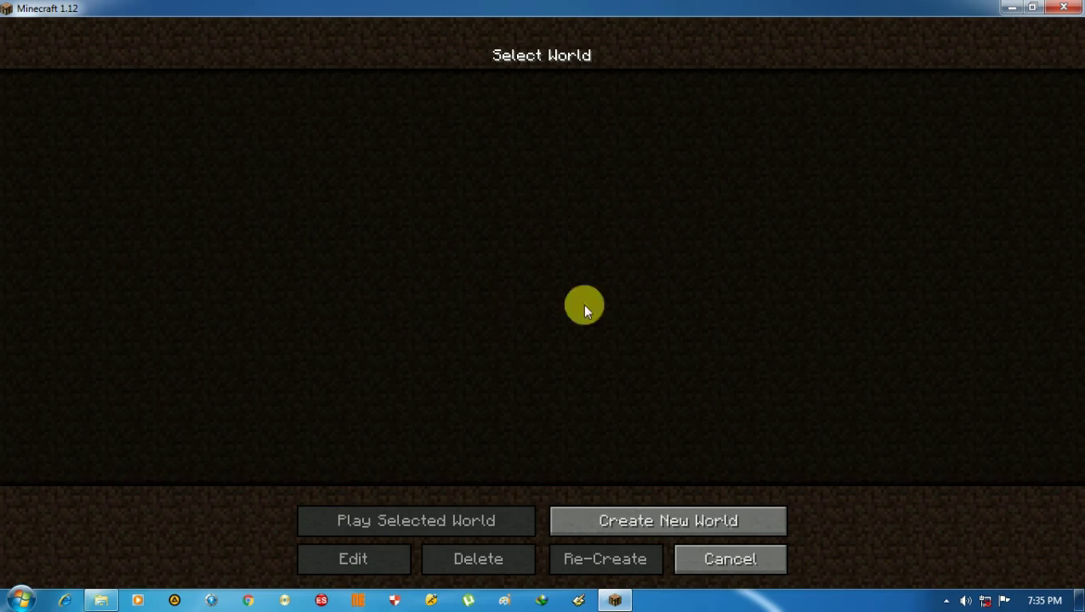
left_click(1054, 8)
Close TLauncher and open a second Windows Explorer window from the taskbar
left_click(894, 75)
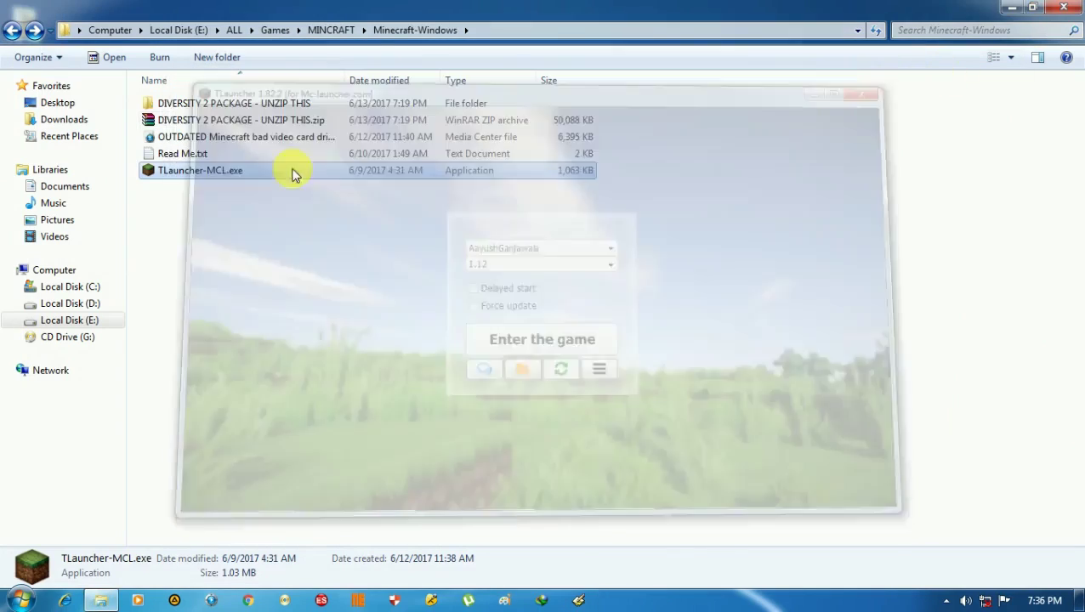
left_click(162, 104)
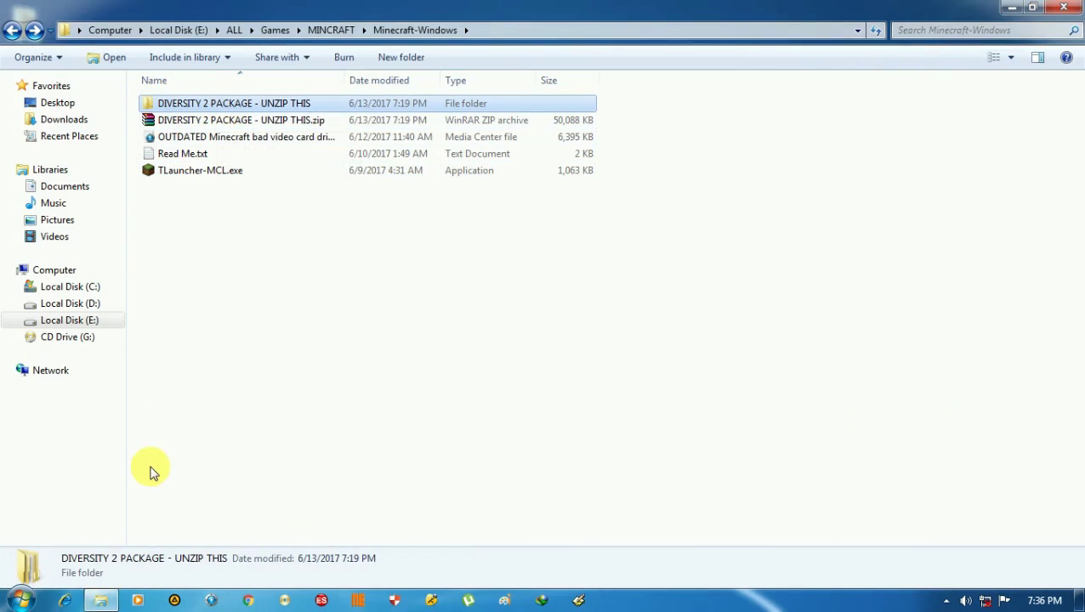
right_click(104, 598)
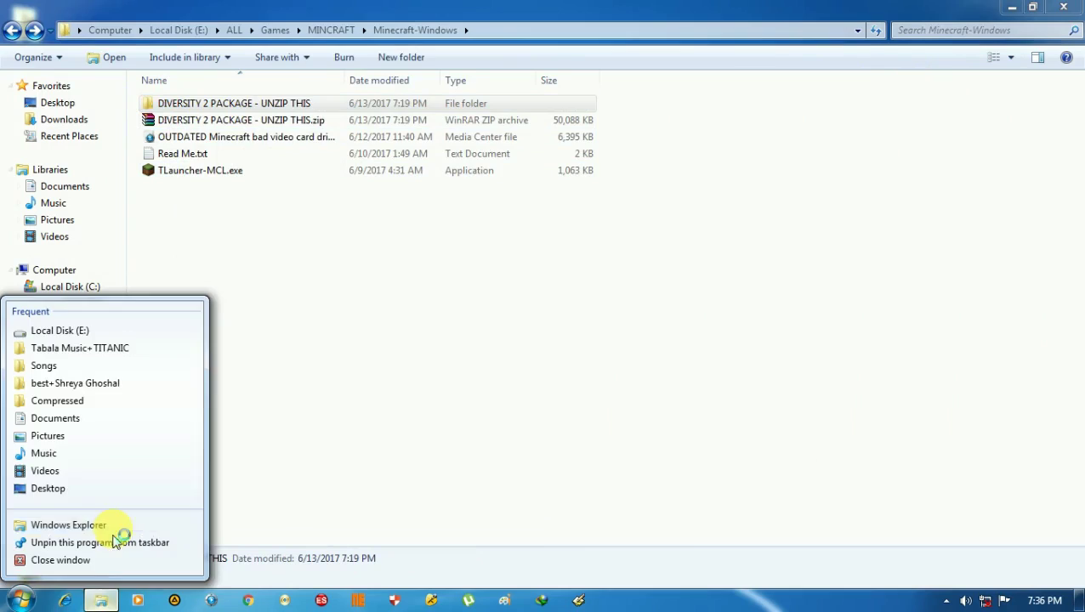
left_click(114, 526)
Browse to C:\Users\<user>\AppData\Roaming\.minecraft\saves in the new window
left_click(274, 328)
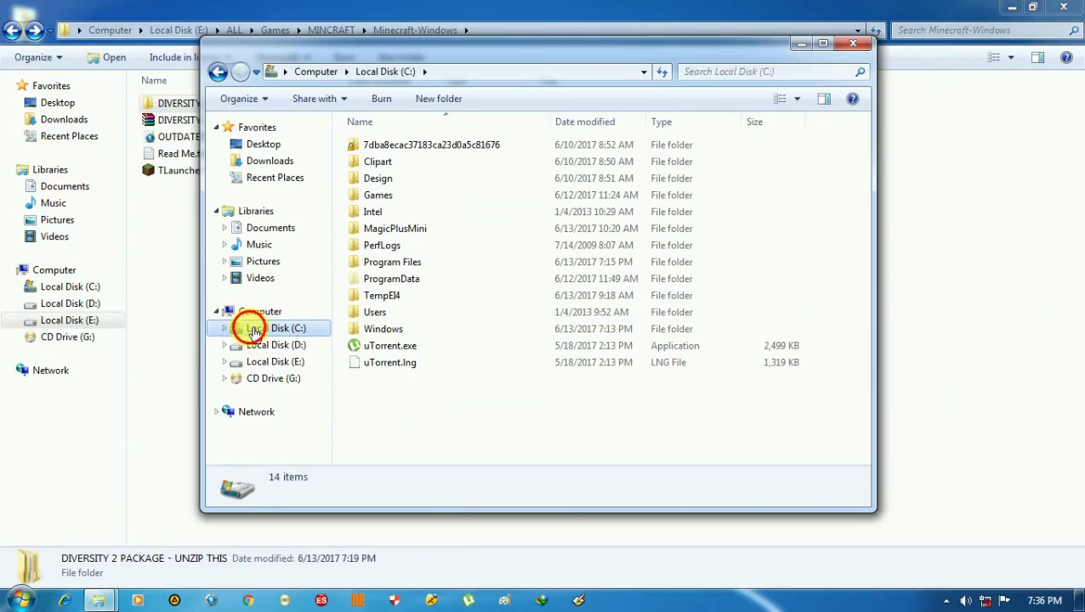
double_click(415, 312)
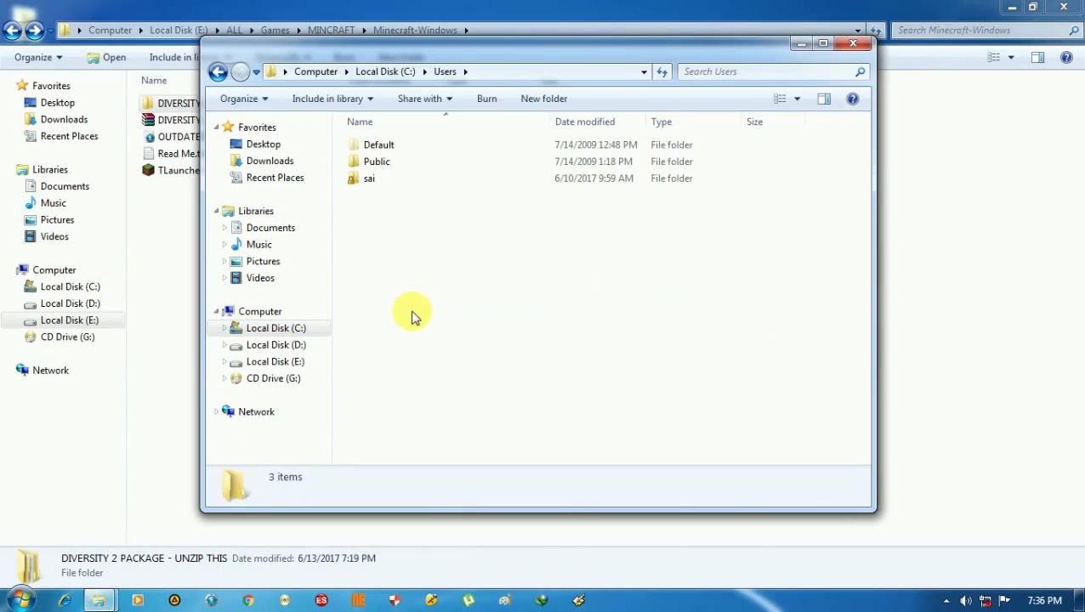
double_click(409, 179)
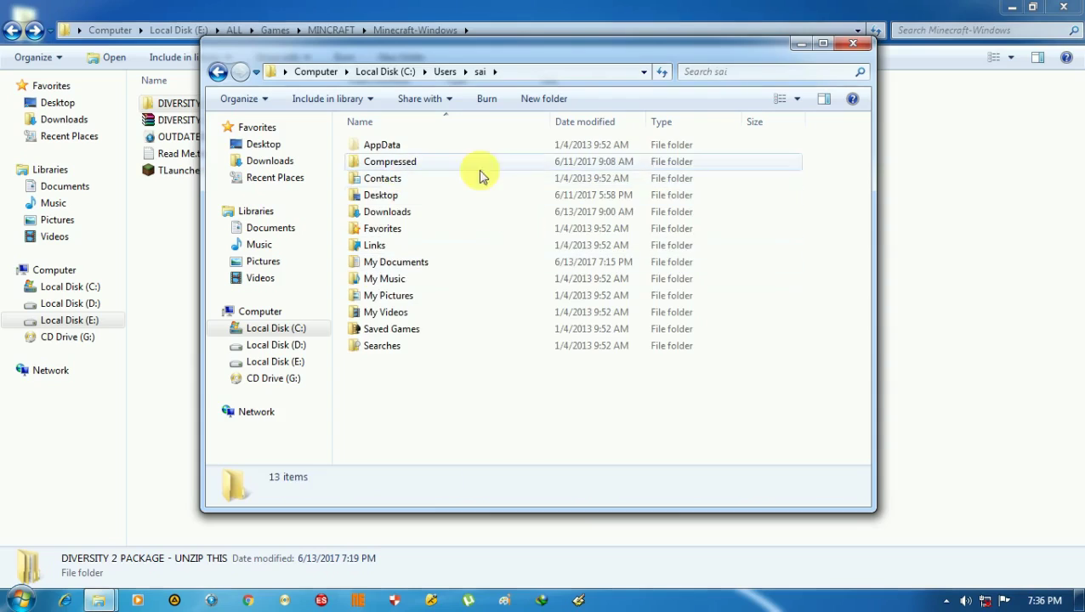
double_click(425, 149)
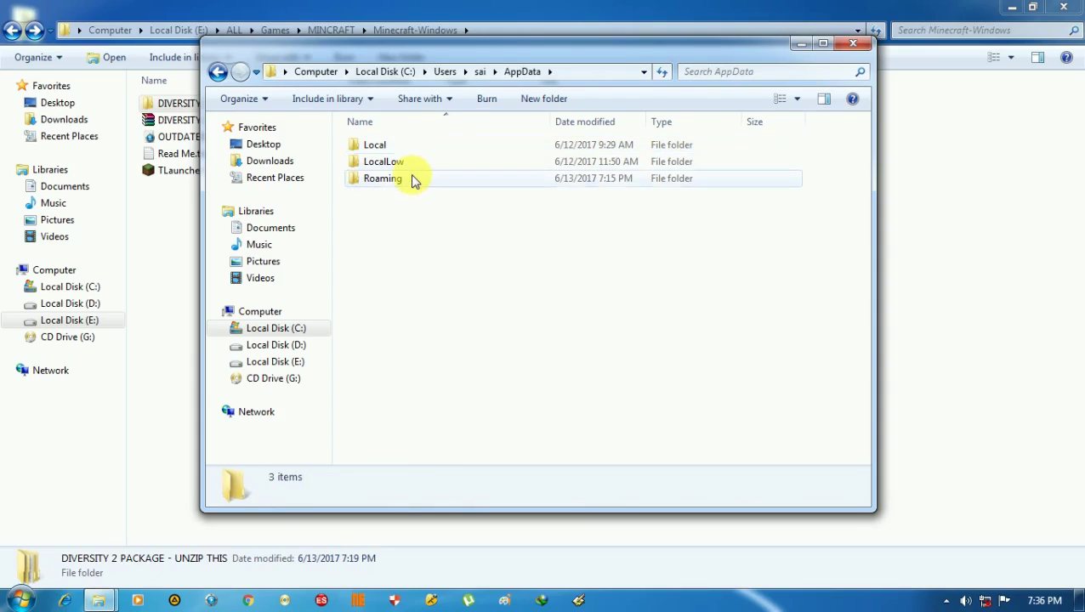
double_click(413, 180)
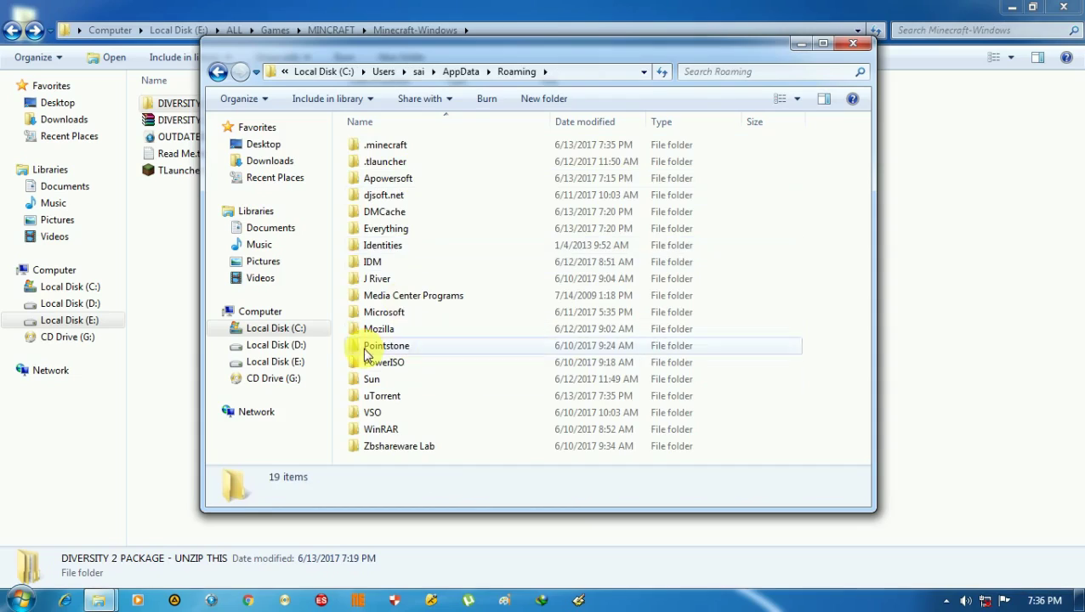
double_click(409, 149)
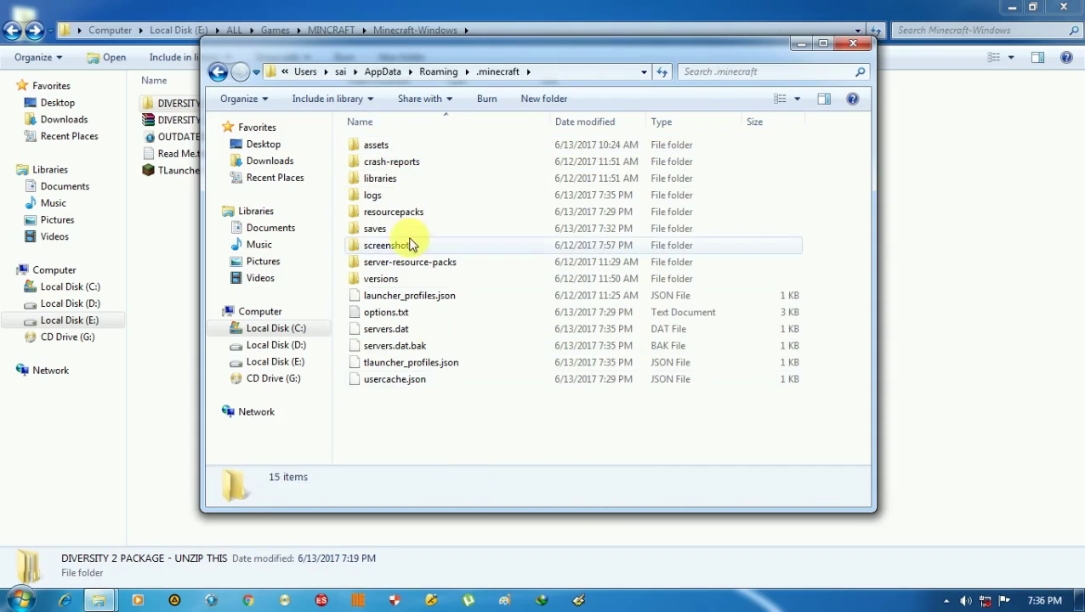
double_click(406, 229)
Copy the Diversity 2 (v.0.3.2) folder from the unzipped package
left_click_drag(502, 56, 650, 87)
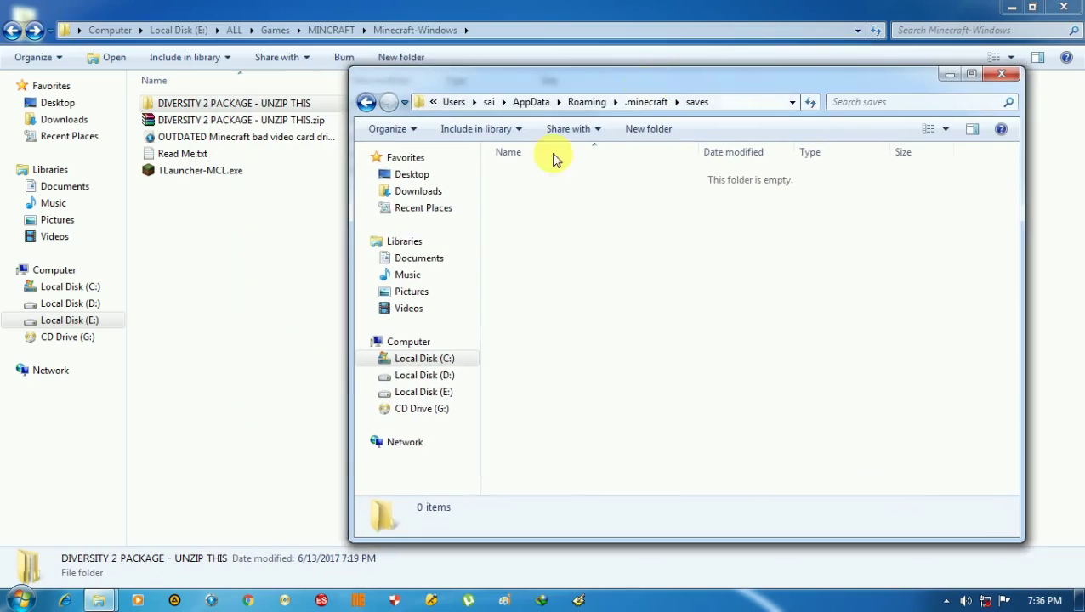
left_click(323, 251)
double_click(330, 103)
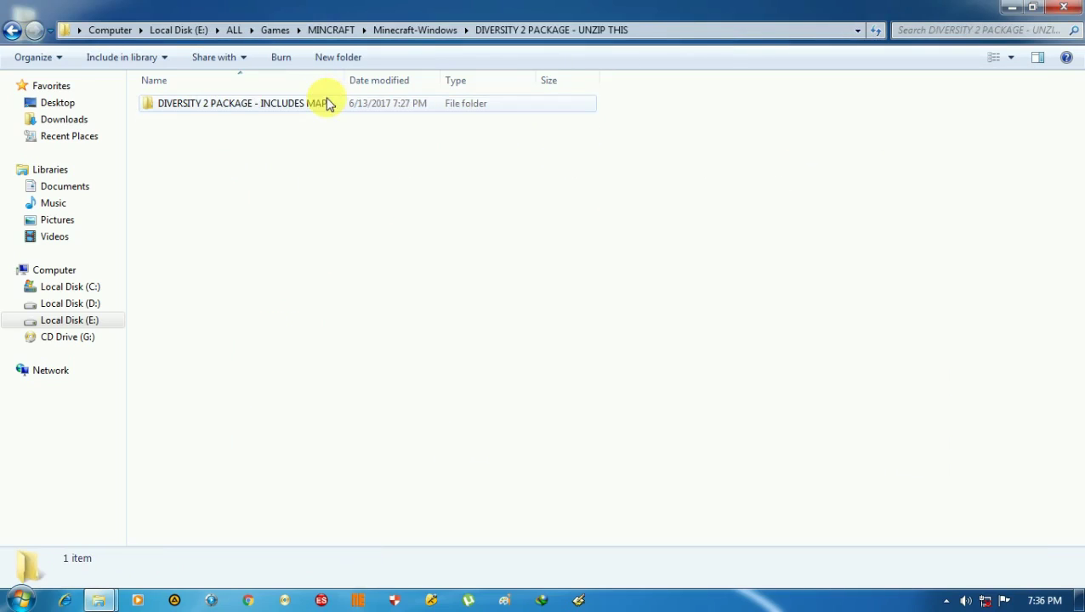
double_click(319, 105)
right_click(220, 109)
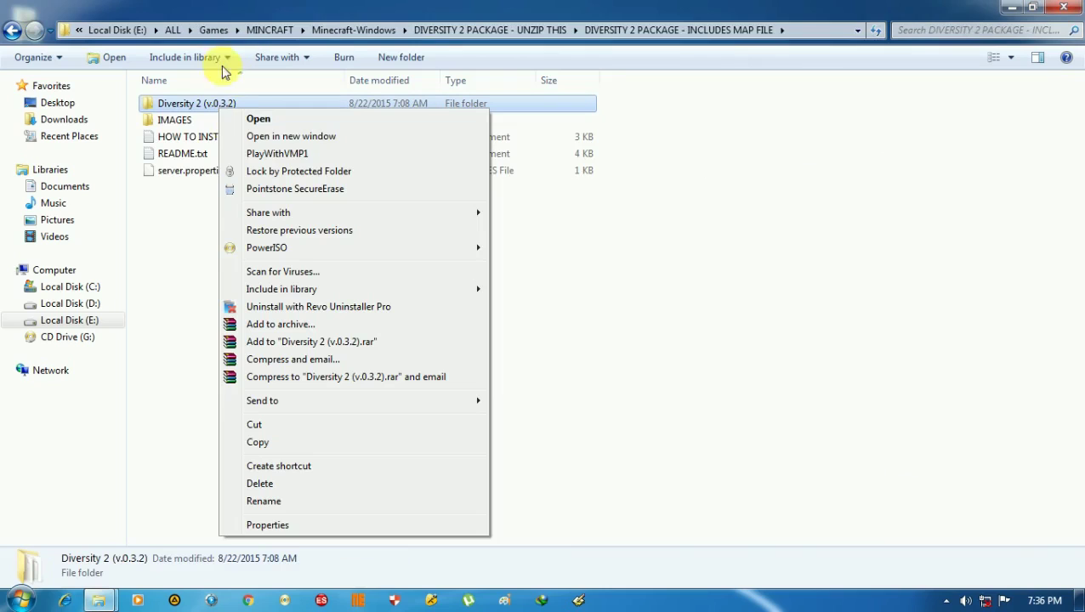
left_click(257, 442)
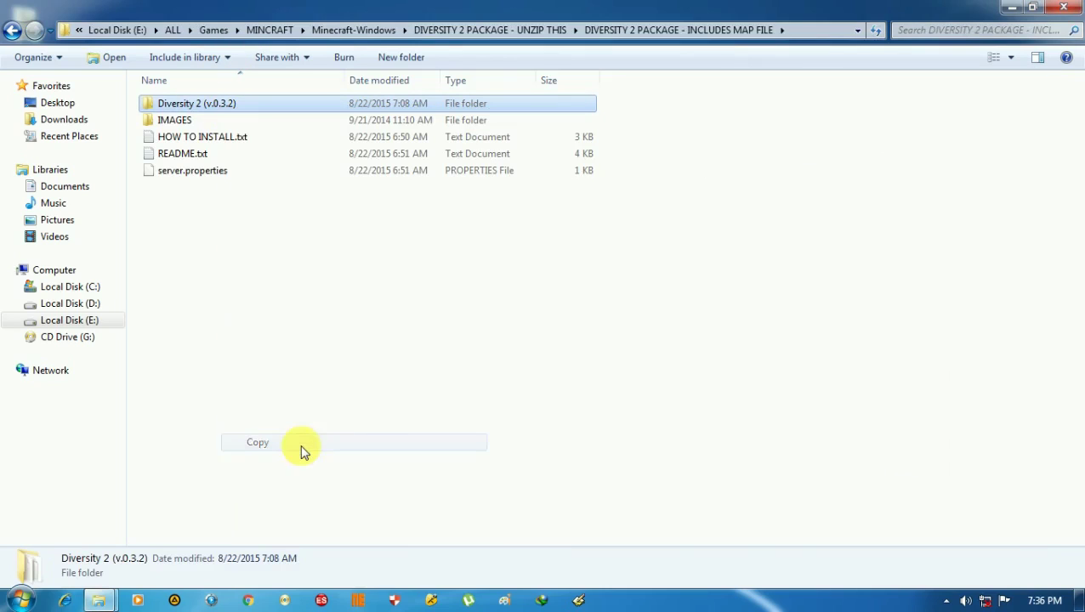
Paste the map folder into .minecraft\saves and check its contents
left_click(1010, 6)
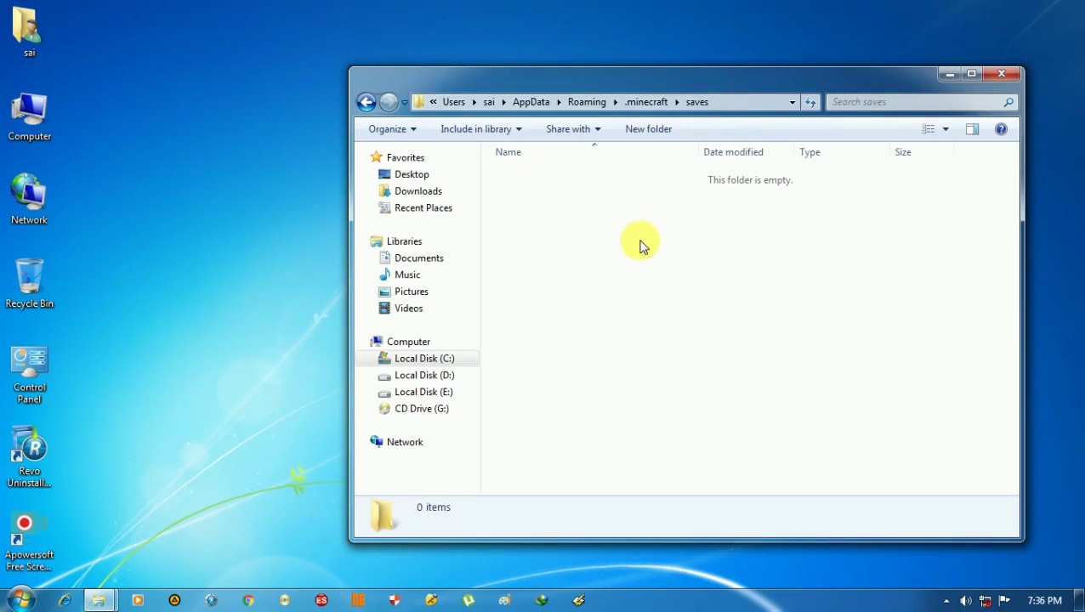
right_click(640, 242)
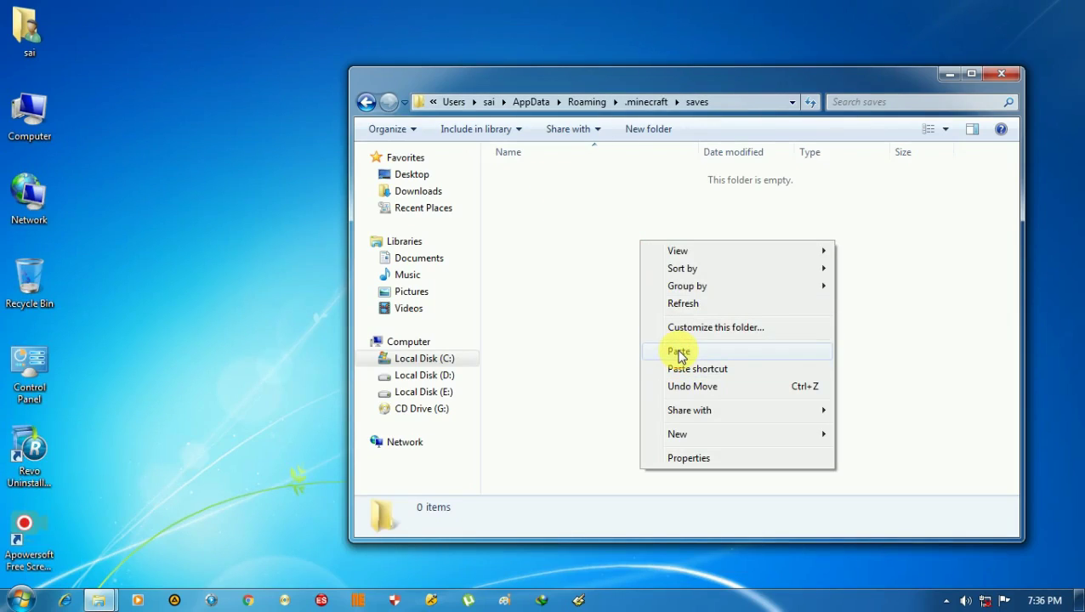
left_click(679, 354)
left_click(662, 289)
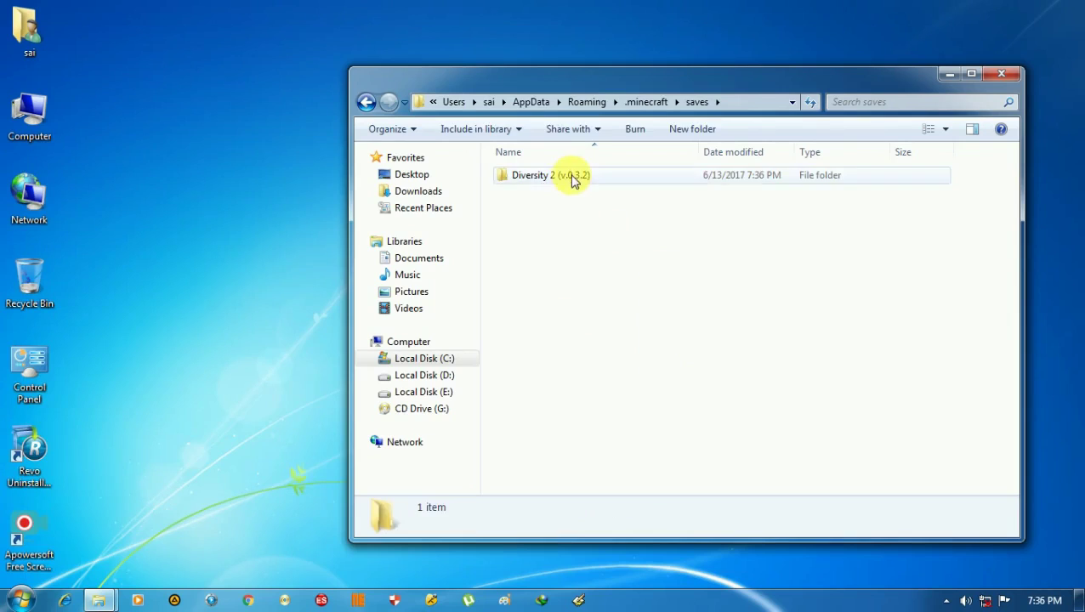
double_click(572, 181)
left_click(365, 102)
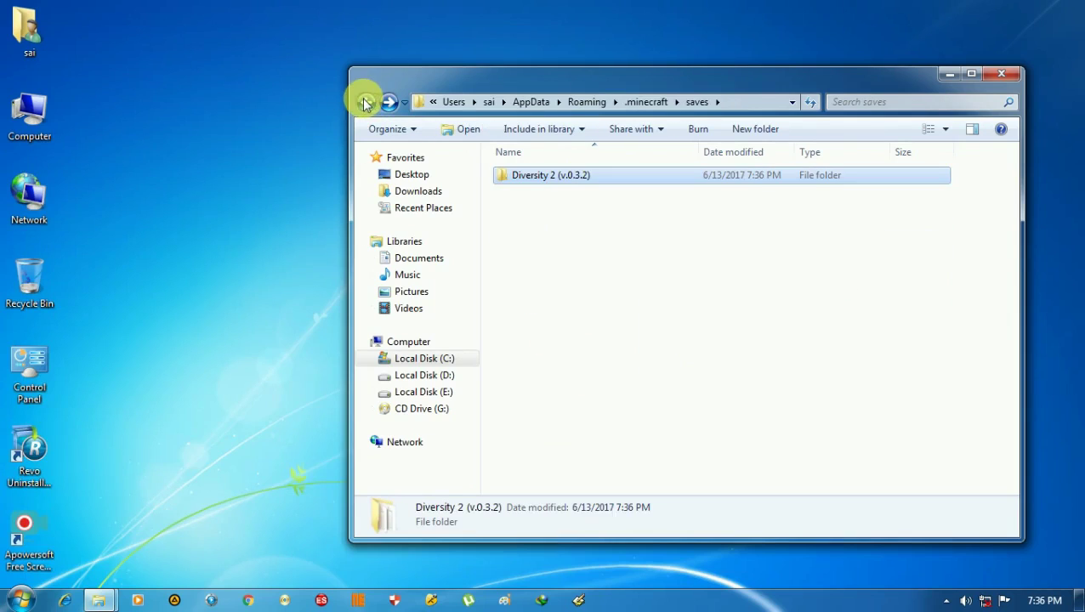
left_click(365, 102)
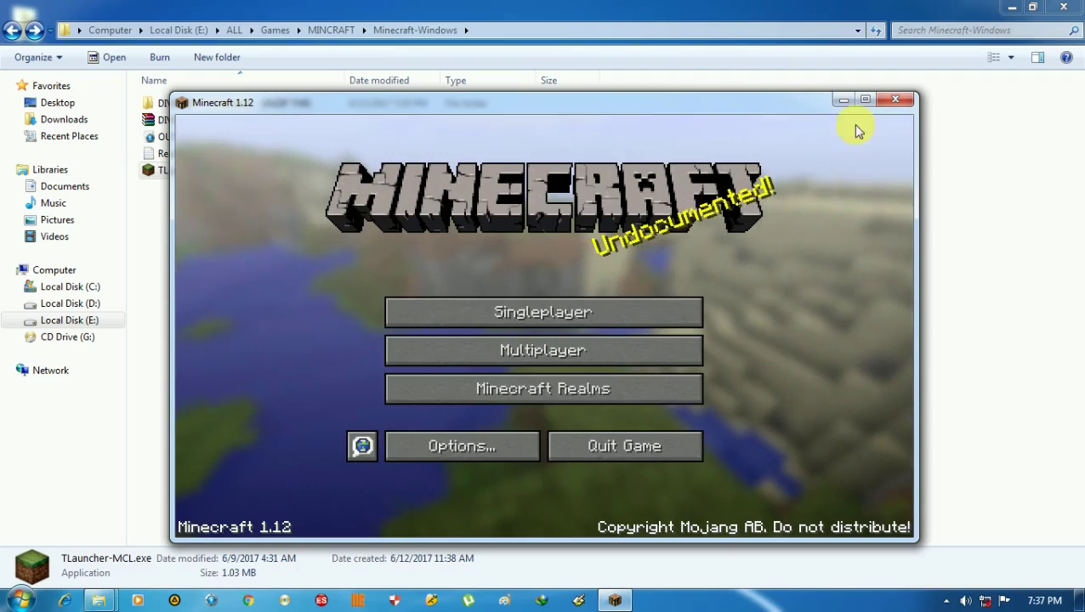
Maximize Minecraft and play the Diversity 2 world from Singleplayer
left_click(864, 101)
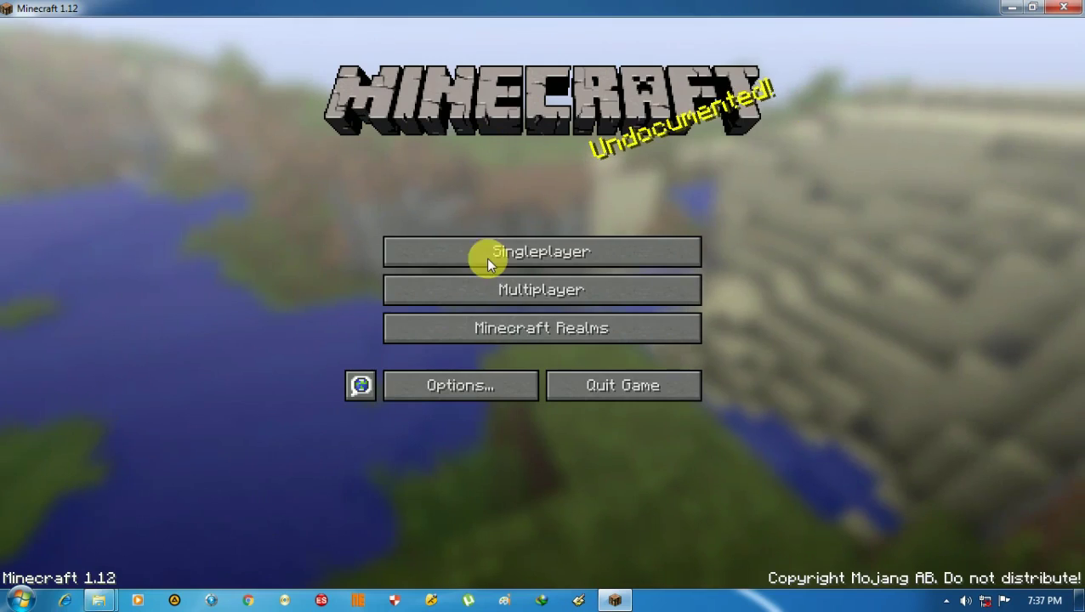
left_click(487, 263)
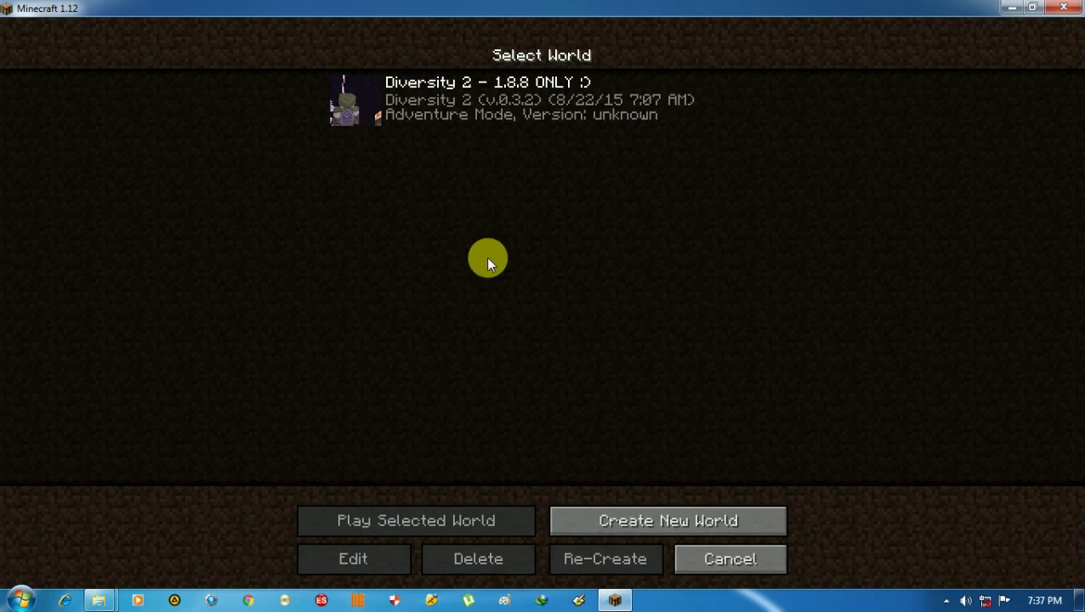
left_click(354, 105)
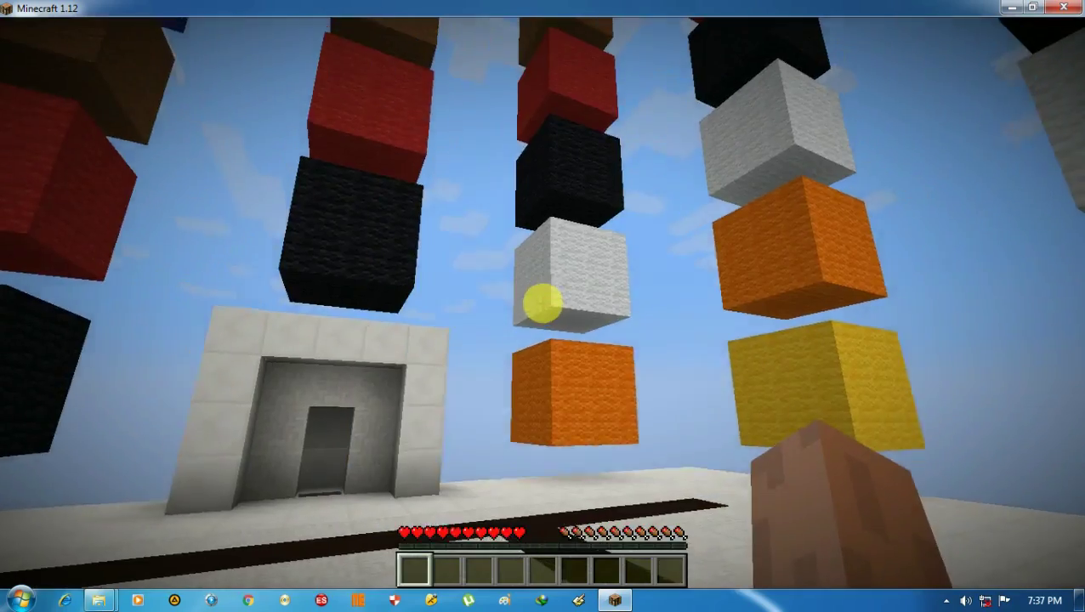
Walk up to the floating orange block and hit it
key("w")
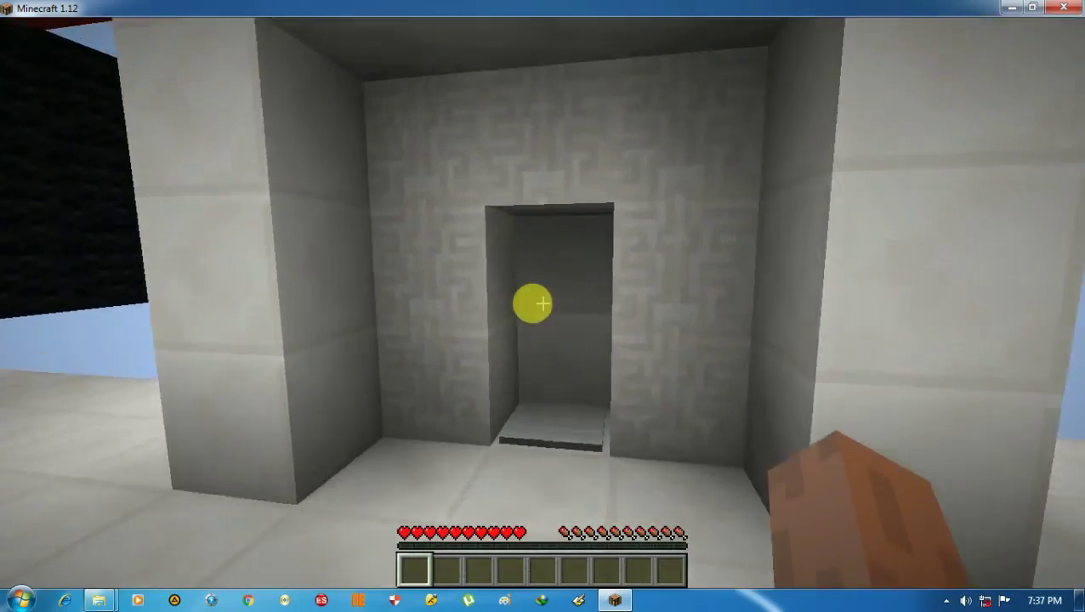
mouse_move(543, 304)
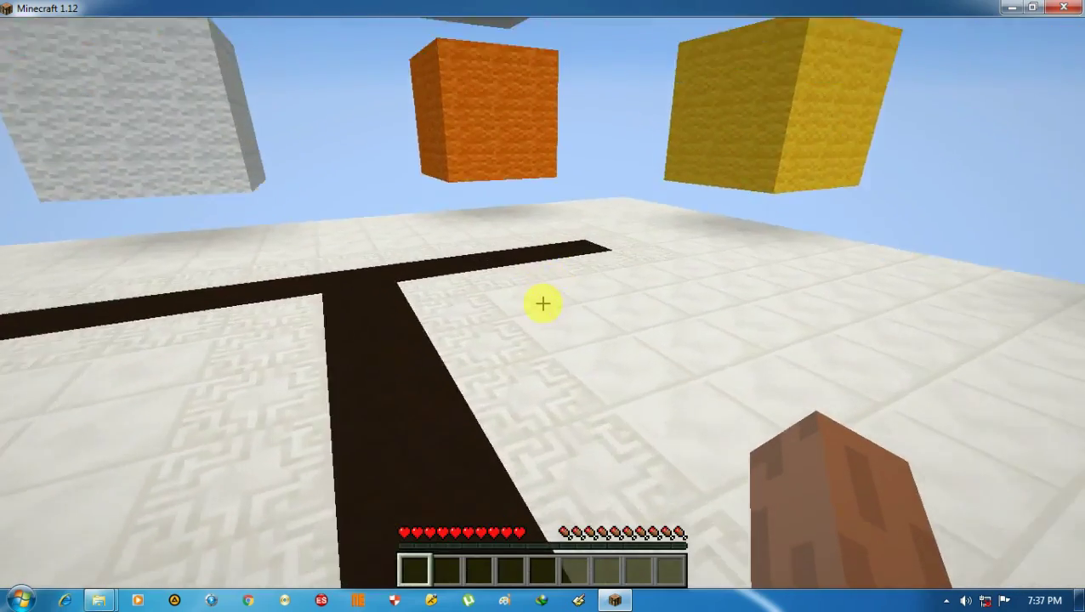
key("w")
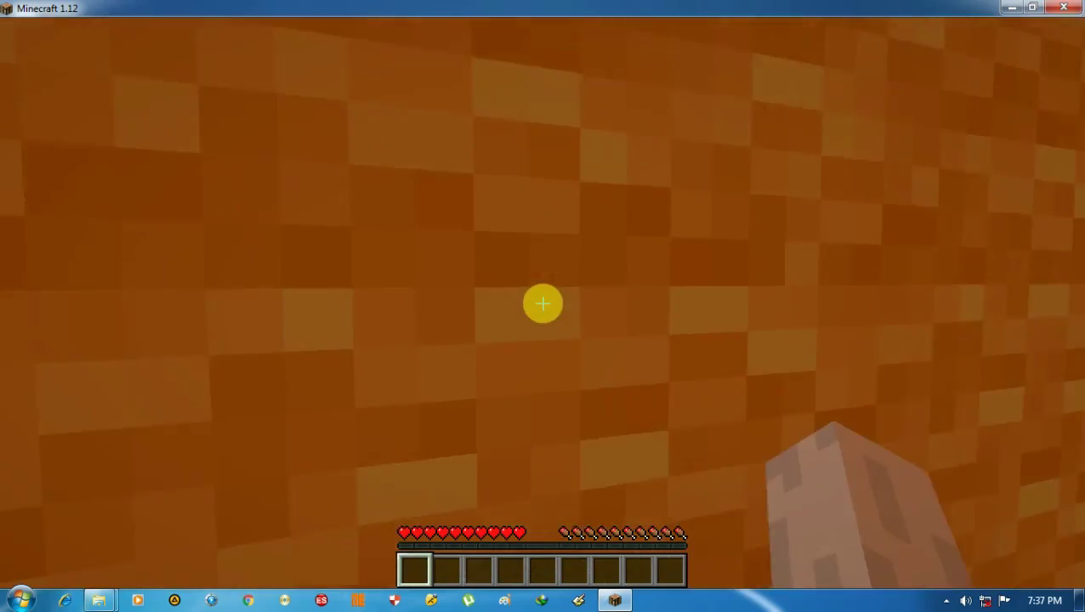
left_click(543, 303)
Walk across the floor into the white doorway and fall out of the world
mouse_move(542, 303)
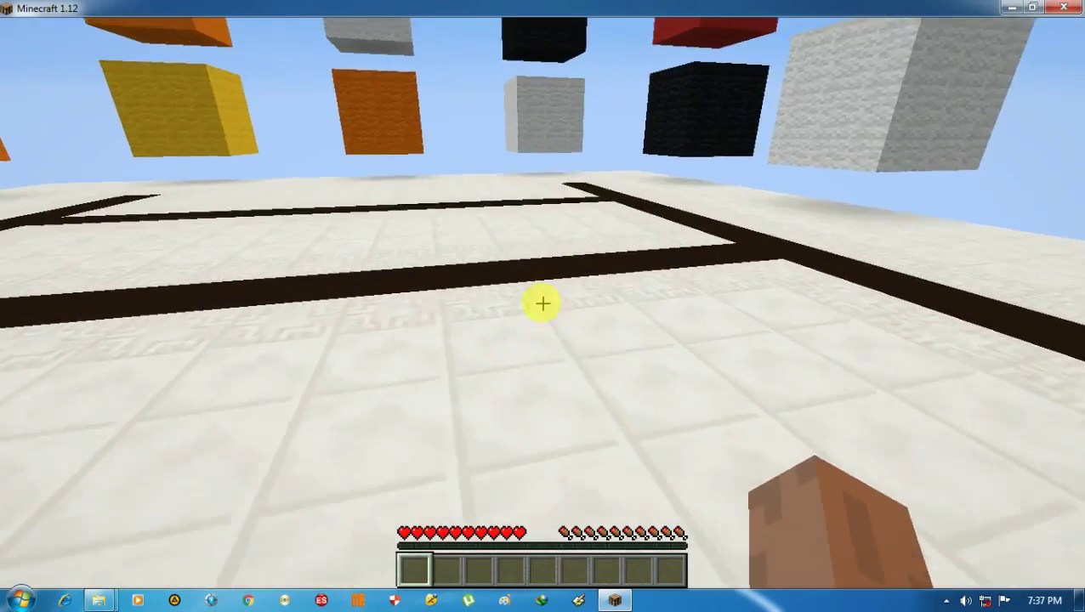
key("w")
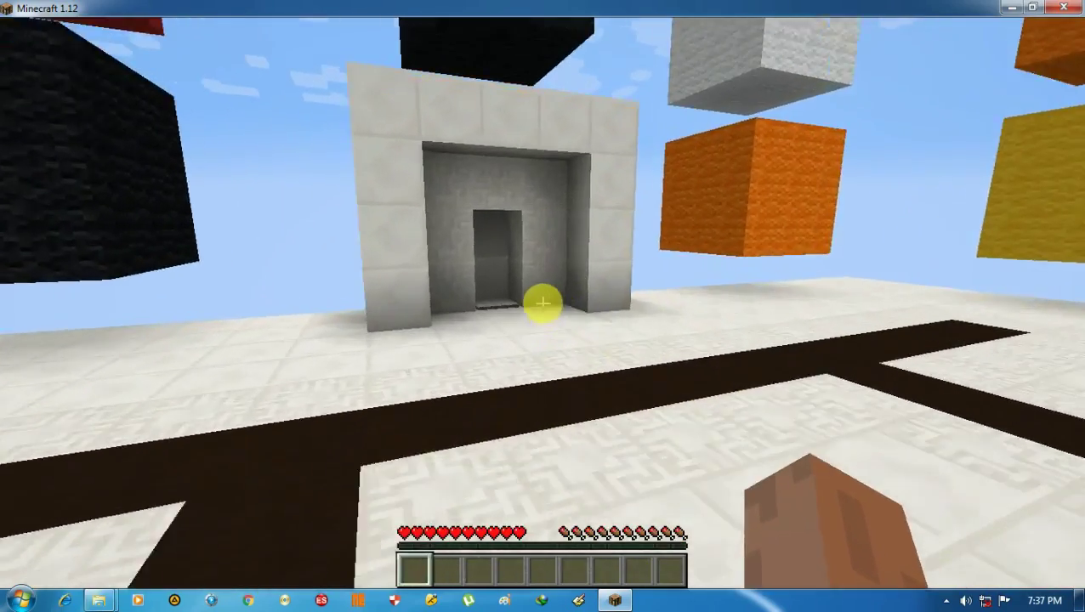
key("w")
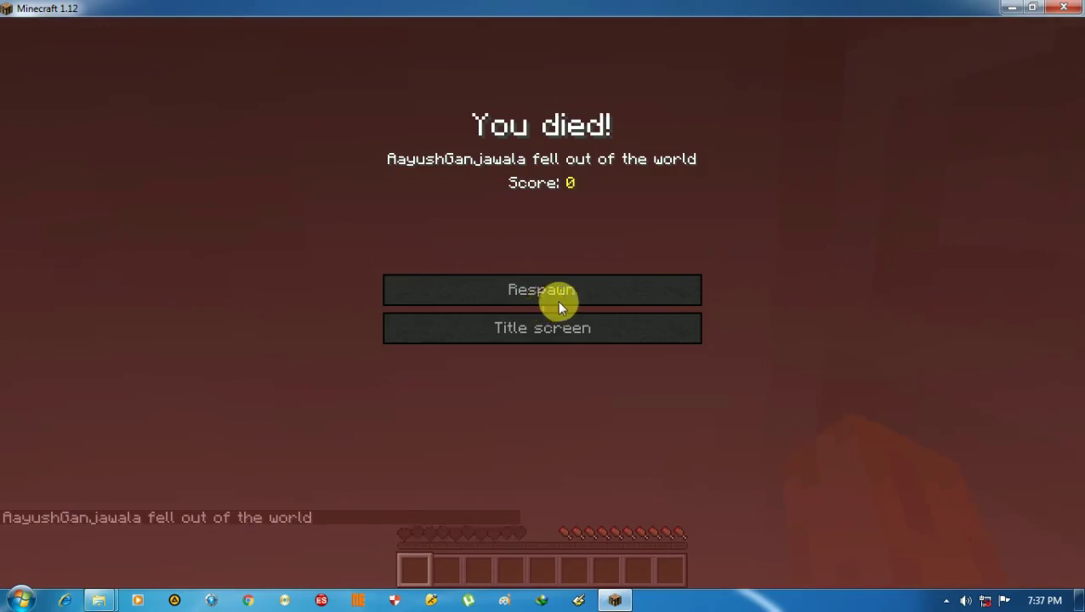
Respawn and place a chest on the lobby floor
left_click(558, 303)
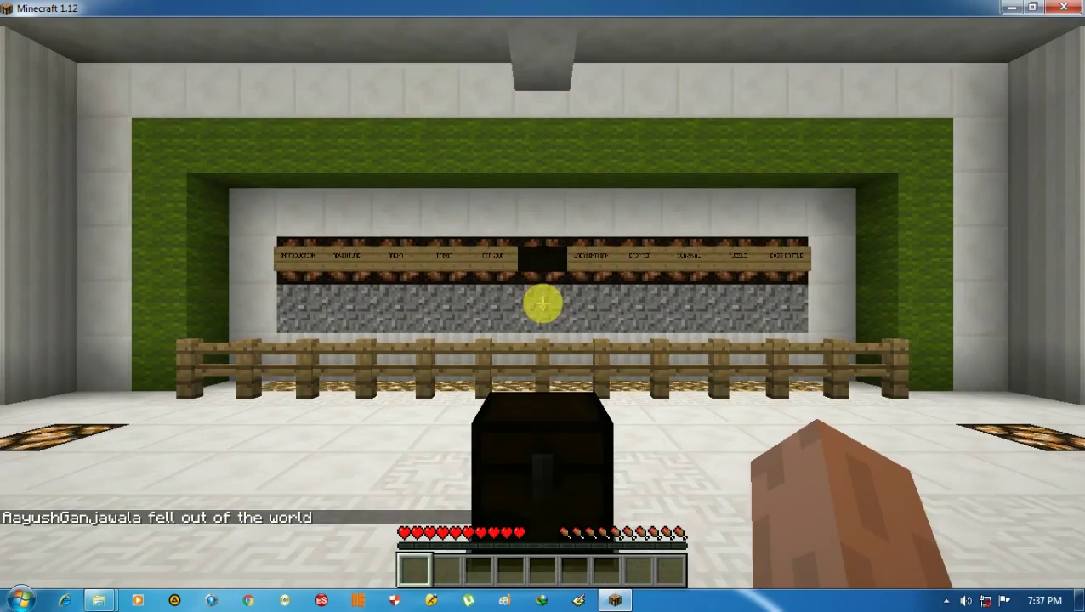
key("w")
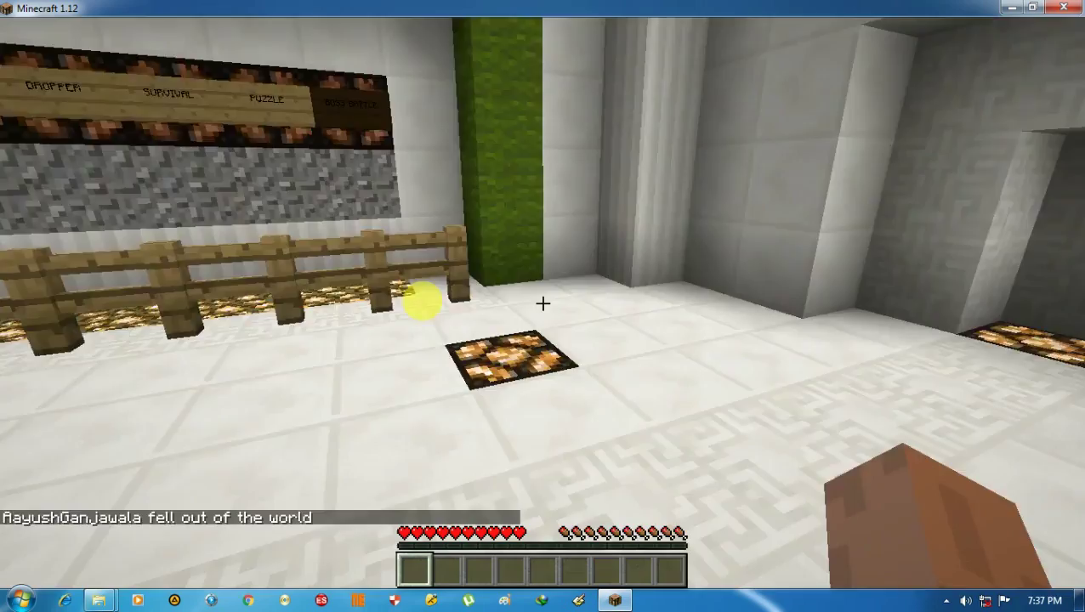
key("w")
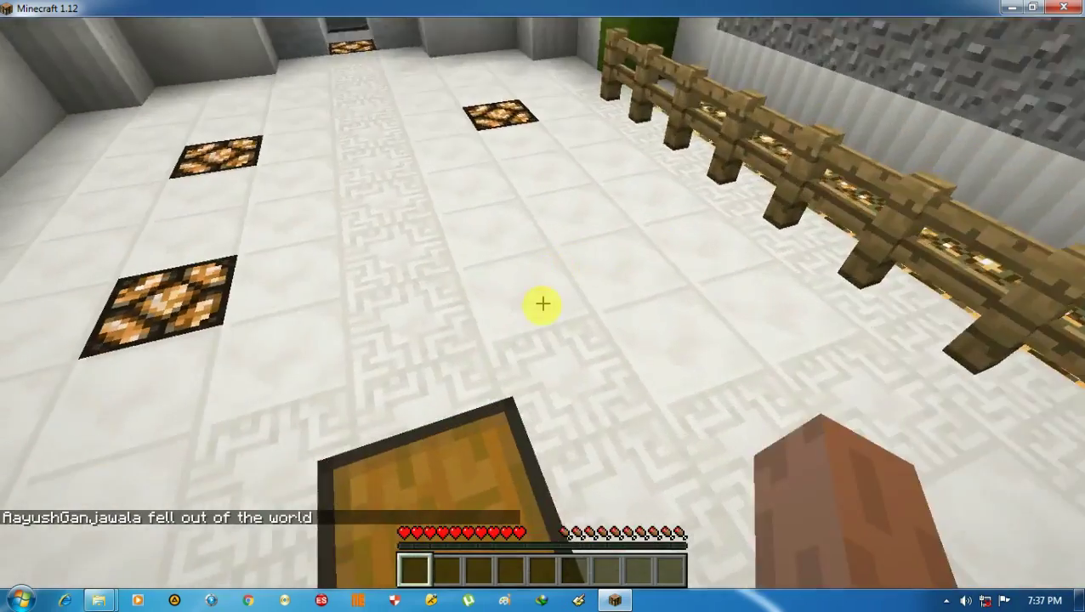
right_click(542, 303)
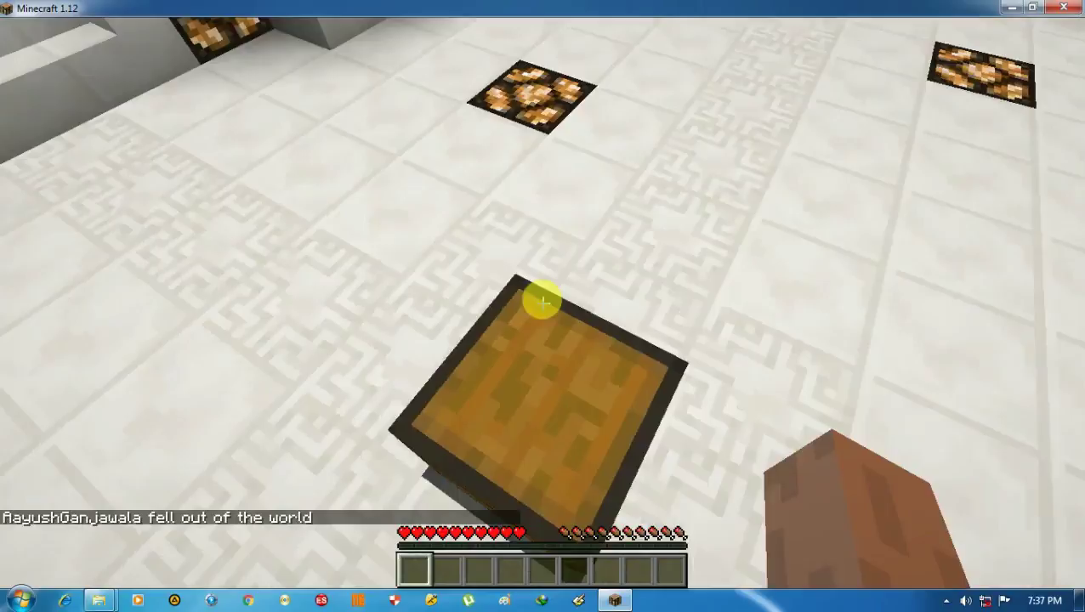
Walk through the recessed doorway and back to the chest, then open the inventory
key("w")
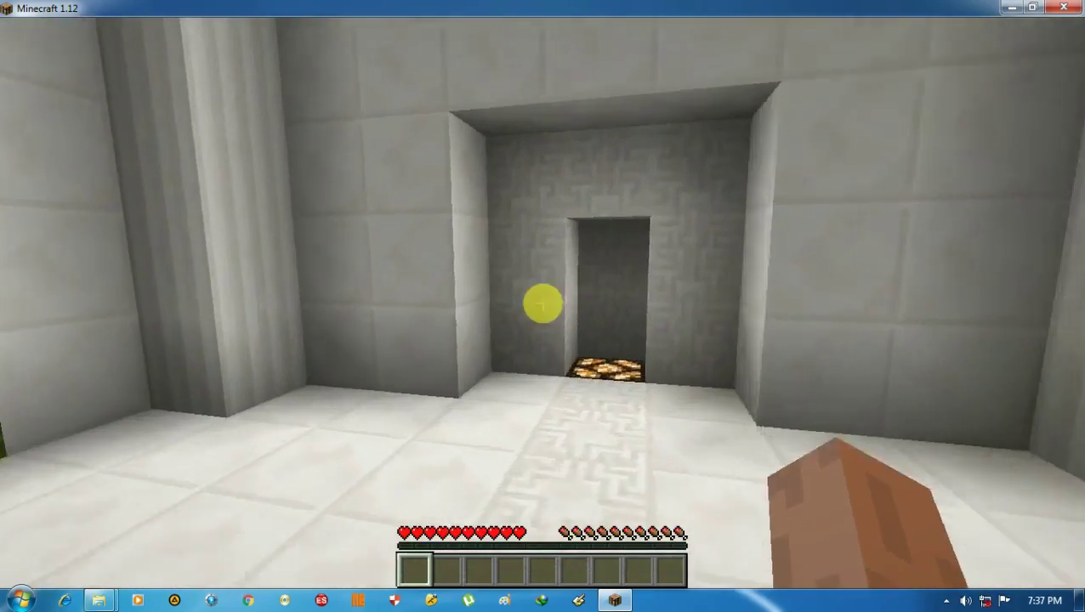
key("w")
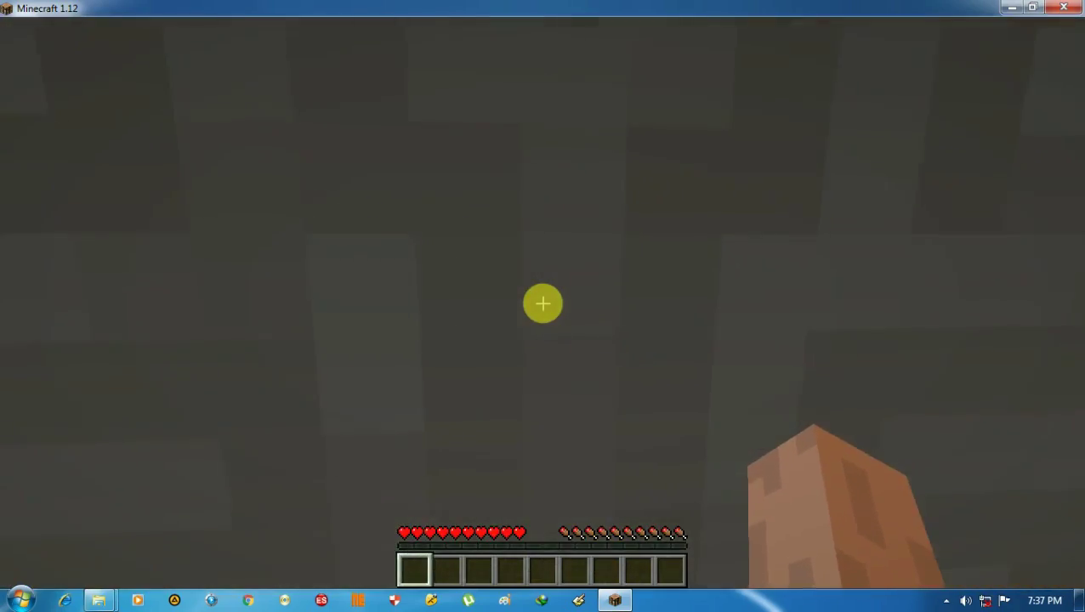
key("w")
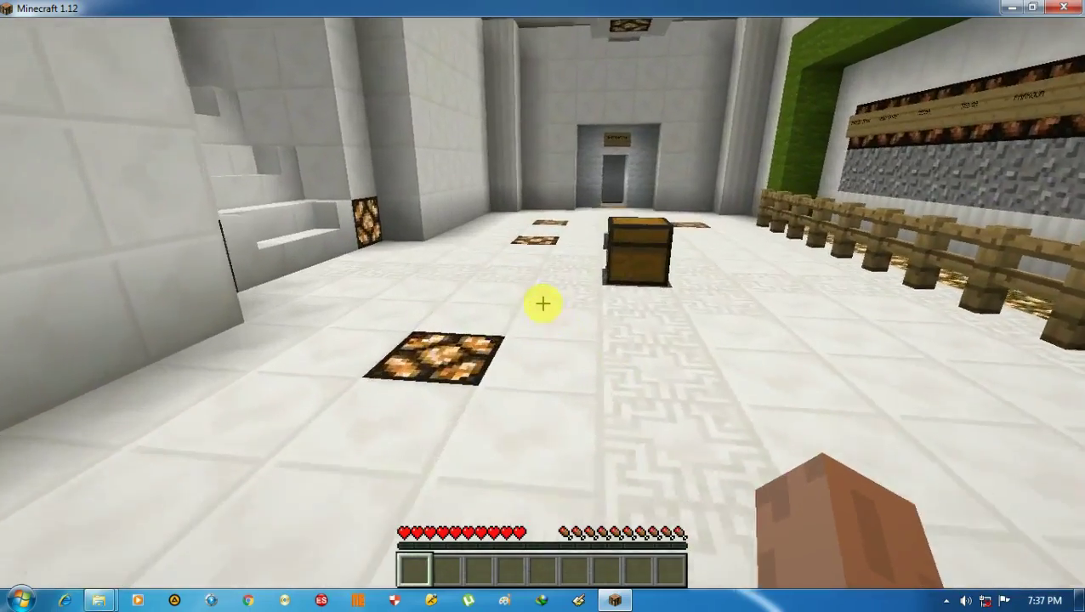
key("w")
key("e")
key("e")
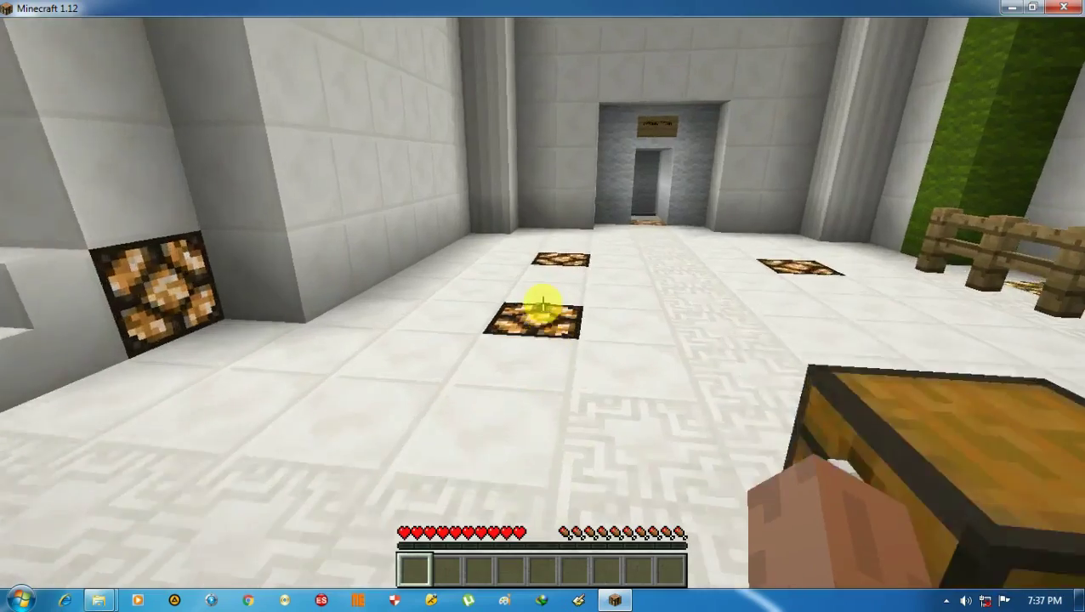